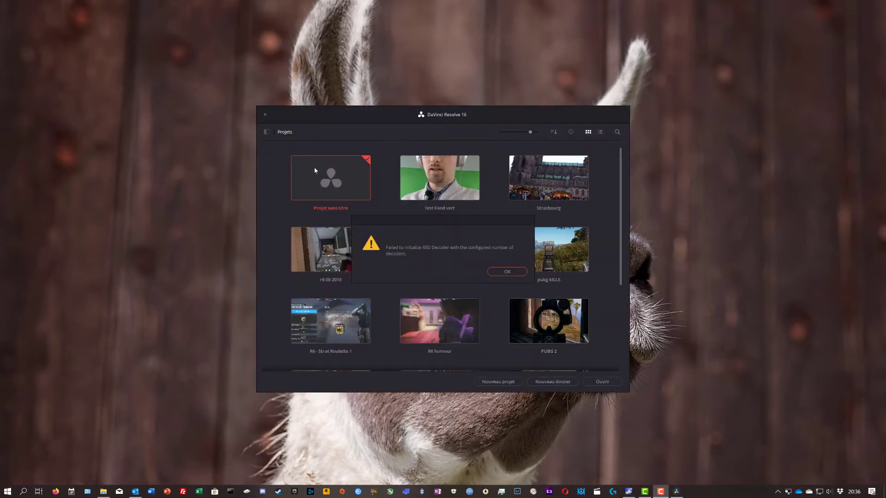
# Step: Dismiss the RED Decoder warning and open the untitled project Projet sans titre
pyautogui.click(507, 272)
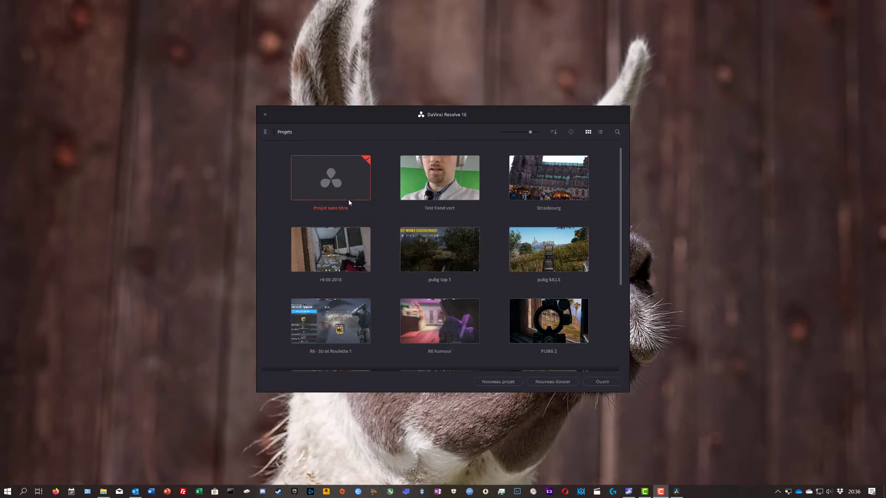
pyautogui.doubleClick(318, 183)
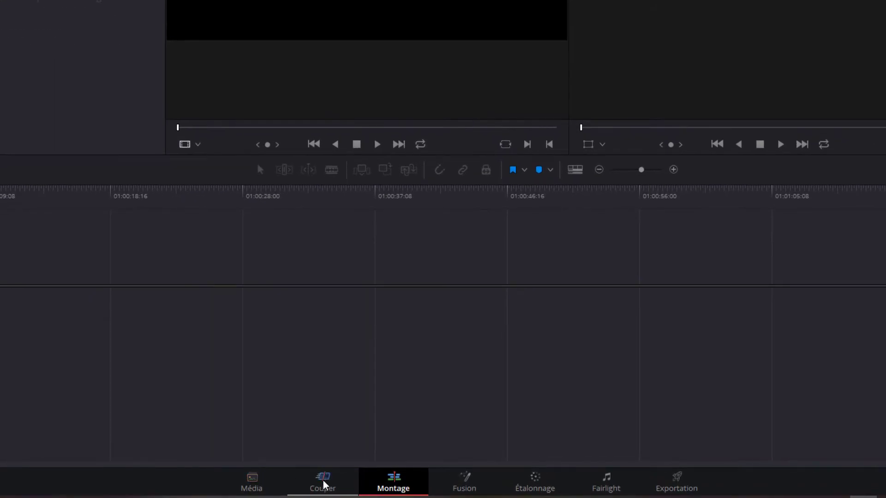
# Step: Switch to the Média page to browse the computer's drives
pyautogui.click(261, 486)
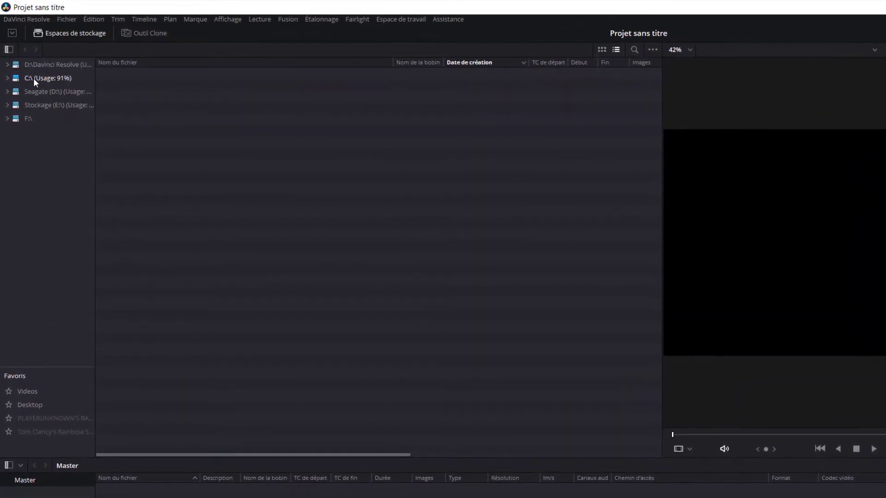
# Step: Browse to the C:\Users\Max\Desktop\test fond vert folder in the media browser
pyautogui.click(43, 76)
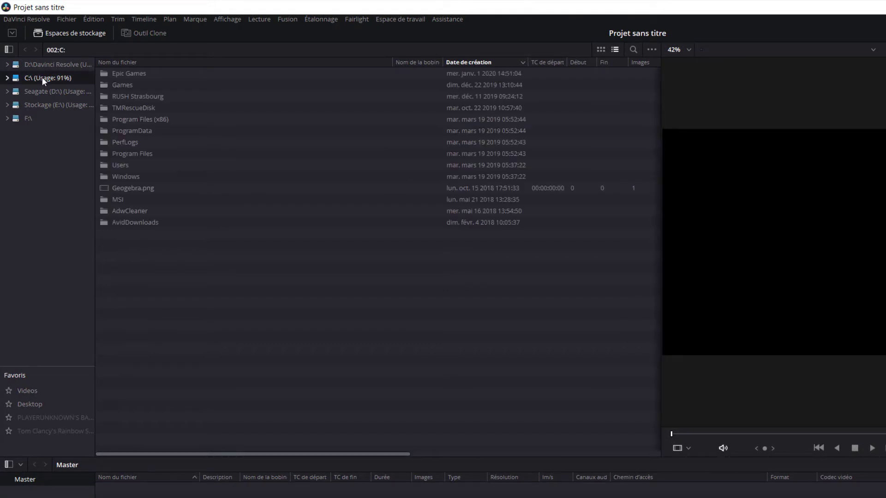
pyautogui.doubleClick(120, 165)
pyautogui.doubleClick(120, 75)
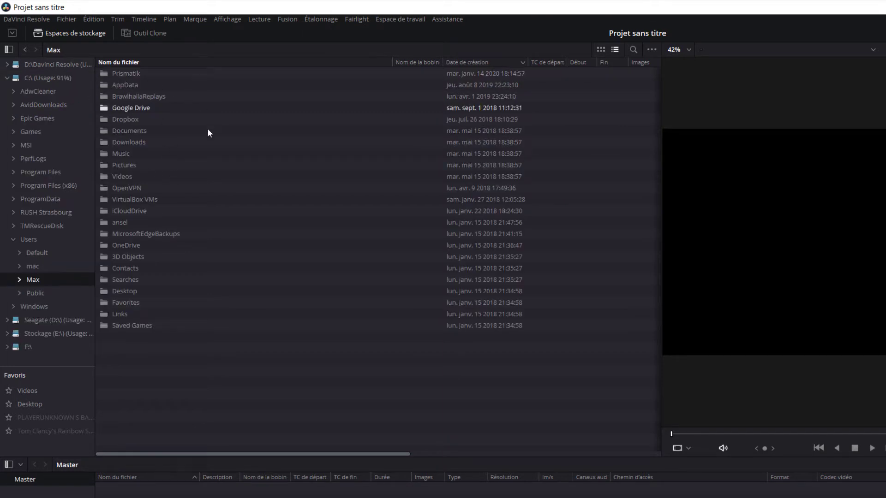
pyautogui.doubleClick(127, 291)
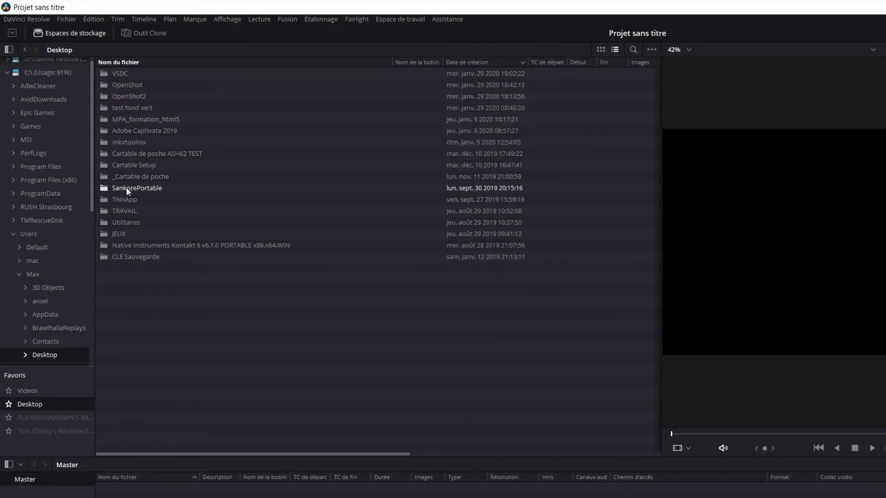
pyautogui.doubleClick(128, 107)
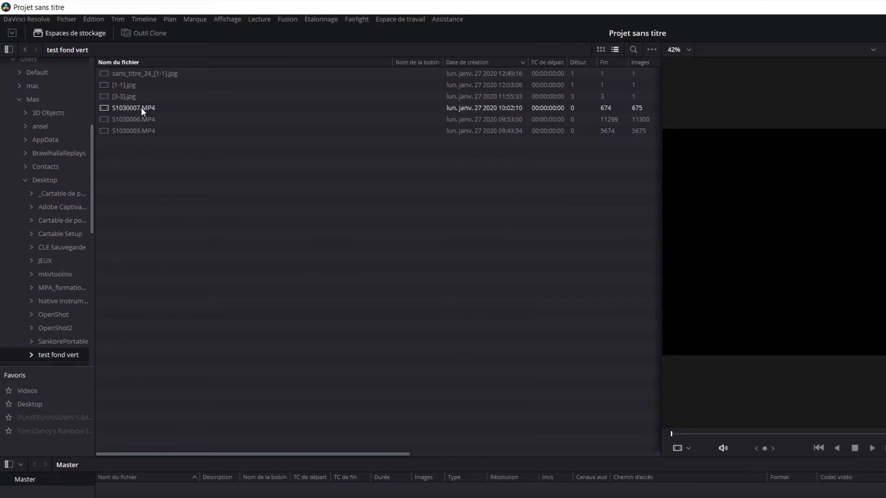
# Step: Preview the JPG images and MP4 clips, then select all six files
pyautogui.click(148, 72)
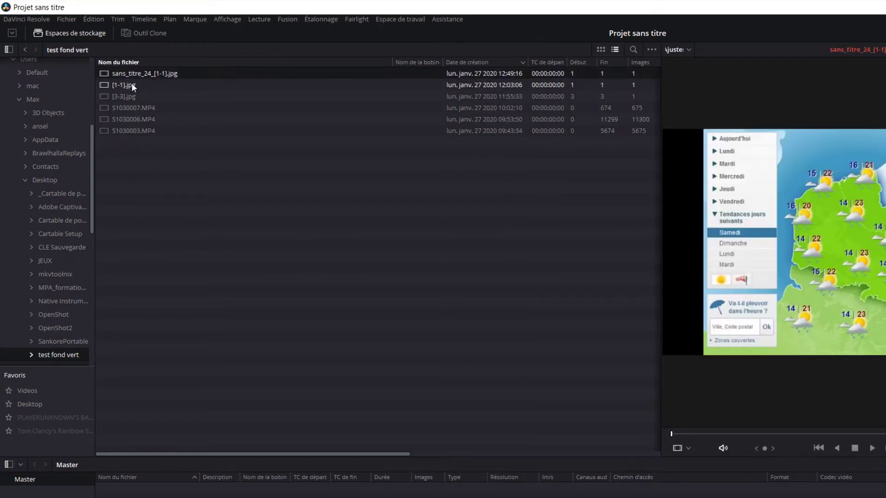
pyautogui.click(130, 84)
pyautogui.click(127, 104)
pyautogui.click(128, 95)
pyautogui.click(138, 74)
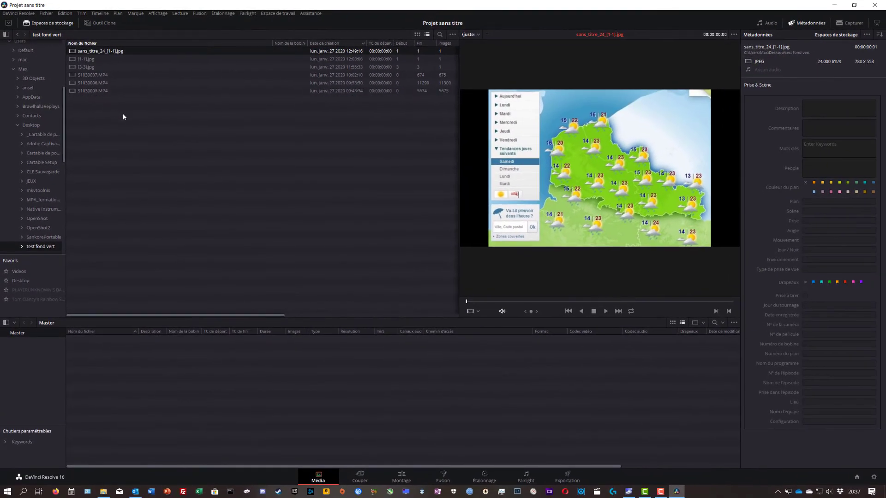
pyautogui.moveTo(122, 116); pyautogui.dragTo(83, 54)
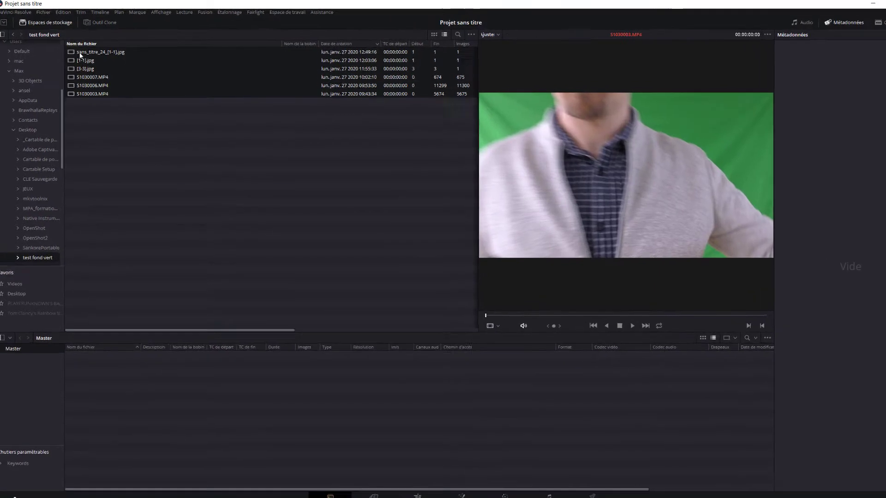
# Step: Import the six selected files into the Master bin and change the project frame rate to match
pyautogui.rightClick(80, 51)
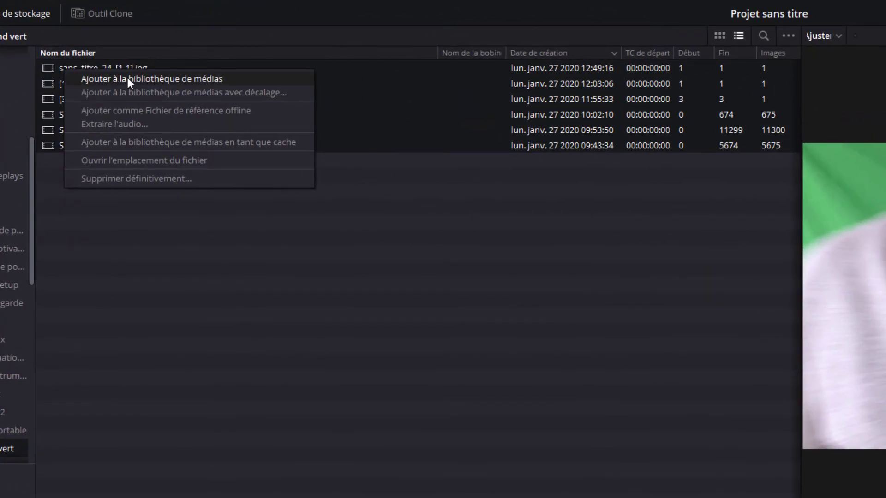
pyautogui.moveTo(144, 68)
pyautogui.mouseDown()
pyautogui.moveTo(76, 60)
pyautogui.moveTo(98, 372)
pyautogui.mouseUp()
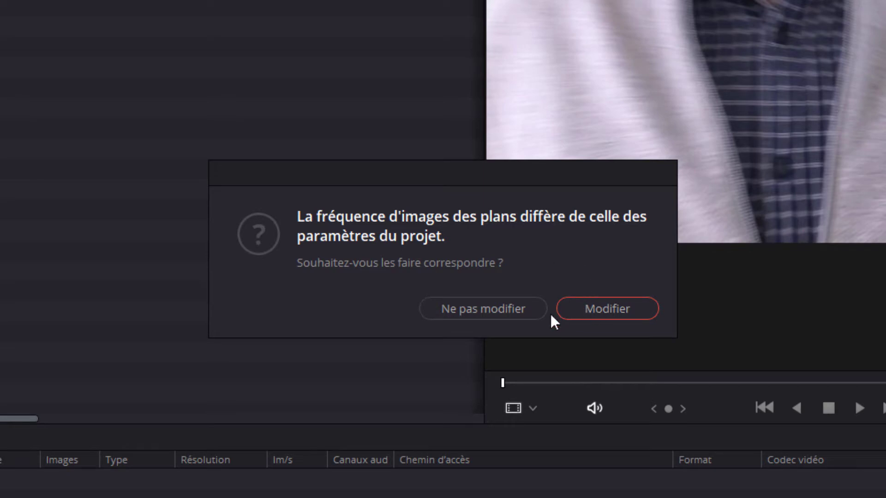
pyautogui.click(619, 310)
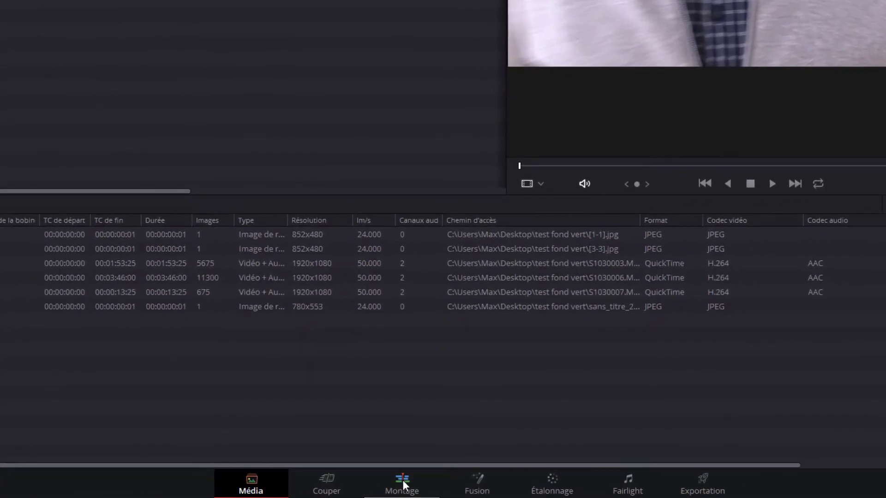
# Step: Place the studio background [3-3].jpg on Video 1 of the edit timeline
pyautogui.click(402, 480)
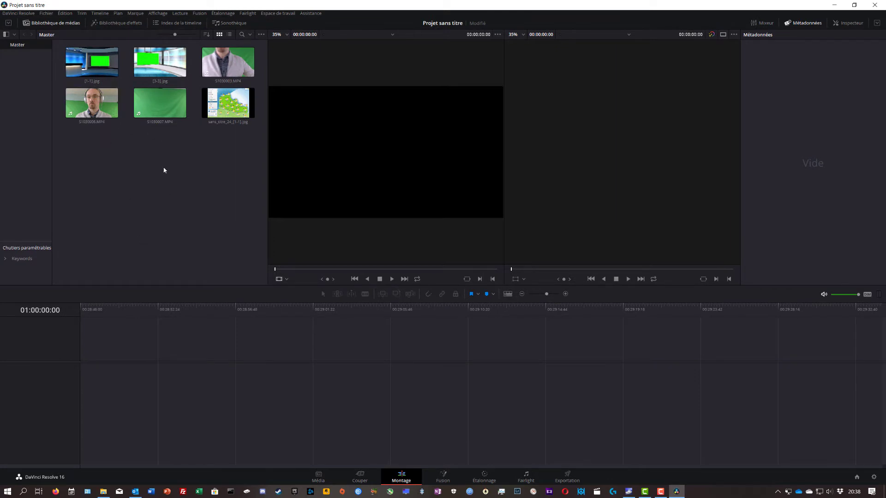
pyautogui.moveTo(153, 65)
pyautogui.mouseDown()
pyautogui.moveTo(157, 134)
pyautogui.moveTo(83, 367)
pyautogui.moveTo(196, 369)
pyautogui.mouseUp()
pyautogui.click(152, 179)
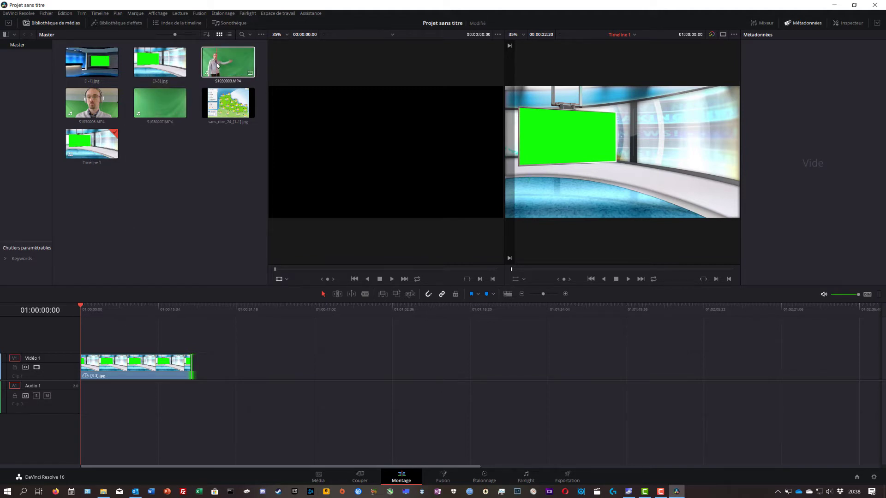
# Step: Put presenter clip S1030003.MP4 on Video 2 and trim it to end with the background
pyautogui.moveTo(216, 69)
pyautogui.mouseDown()
pyautogui.moveTo(90, 347)
pyautogui.moveTo(94, 328)
pyautogui.moveTo(139, 335)
pyautogui.moveTo(124, 338)
pyautogui.mouseUp()
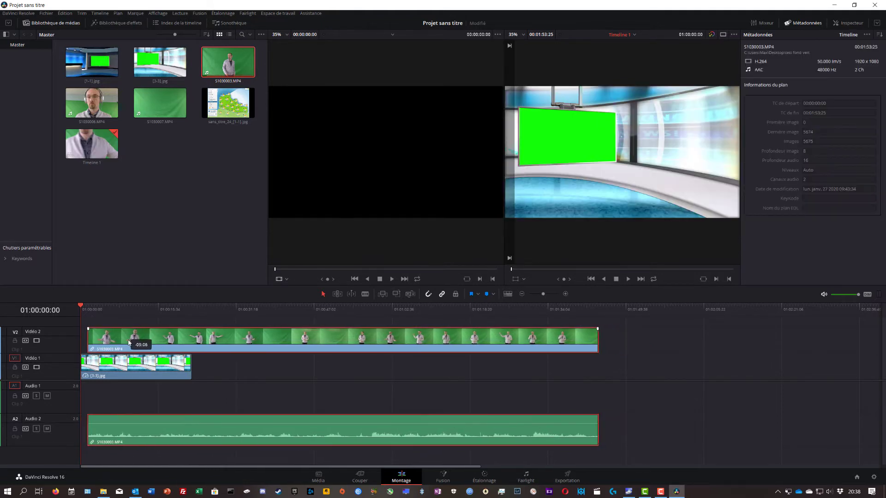
pyautogui.moveTo(84, 305); pyautogui.dragTo(119, 306)
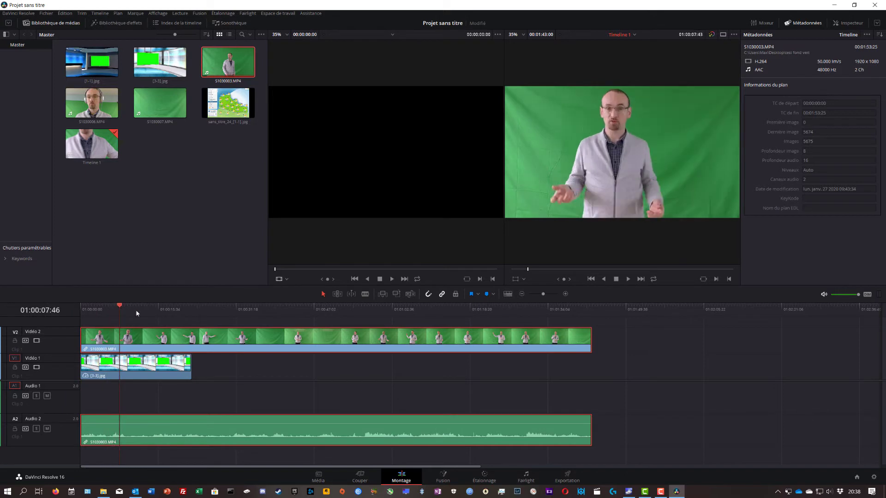
pyautogui.moveTo(588, 336); pyautogui.dragTo(191, 336)
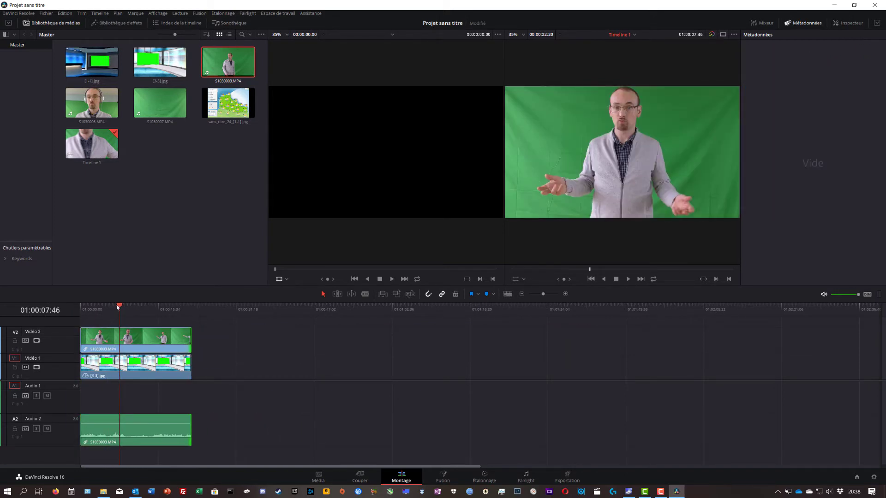
pyautogui.moveTo(119, 306); pyautogui.dragTo(105, 307)
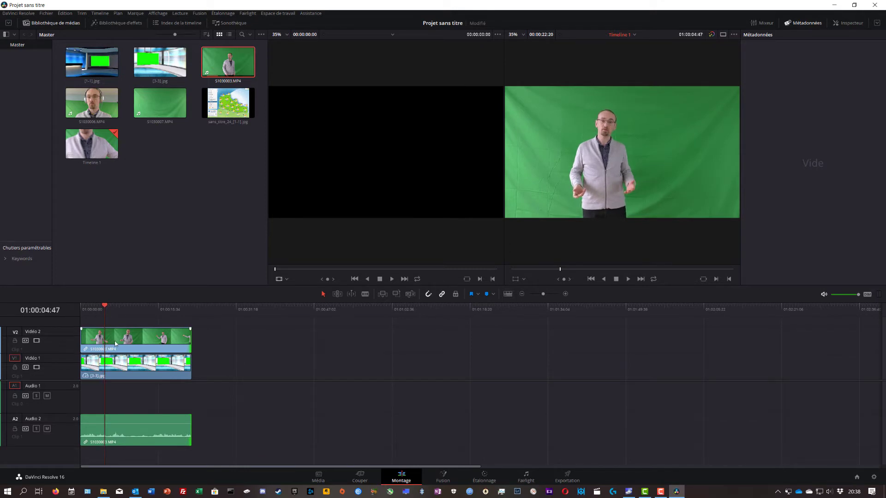
pyautogui.click(119, 344)
pyautogui.moveTo(119, 344); pyautogui.dragTo(109, 345)
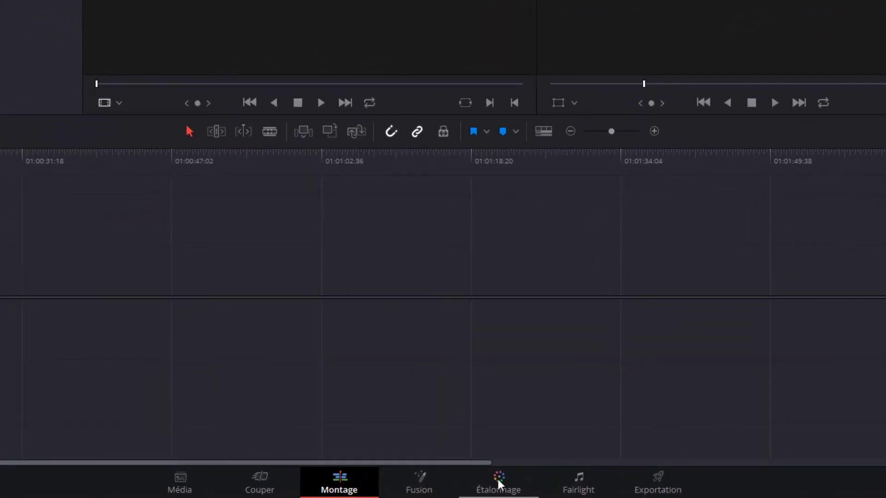
# Step: On the Étalonnage page, add an alpha output and link node 01's alpha output to it
pyautogui.click(498, 485)
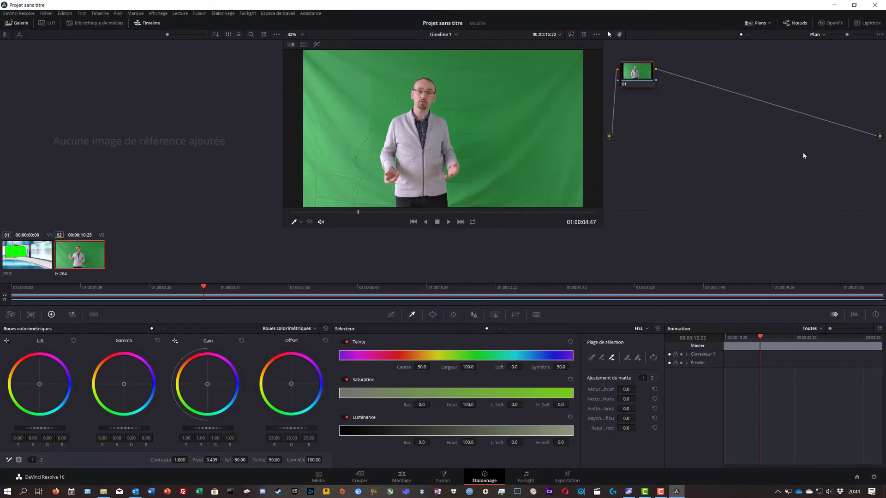
pyautogui.rightClick(803, 156)
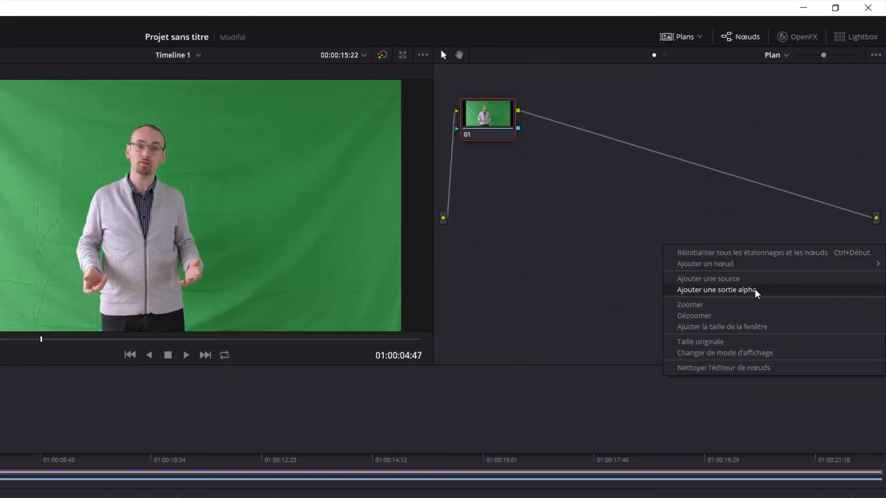
pyautogui.click(717, 290)
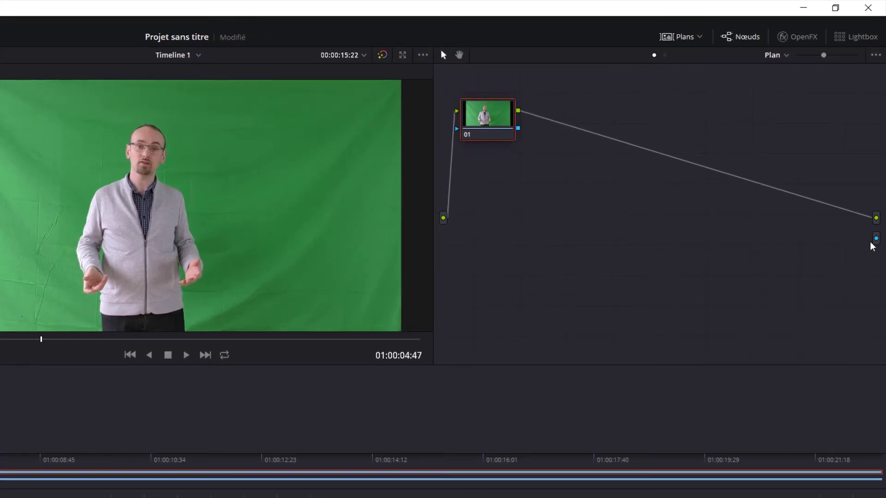
pyautogui.moveTo(518, 128); pyautogui.dragTo(593, 164)
pyautogui.moveTo(593, 164); pyautogui.dragTo(876, 239)
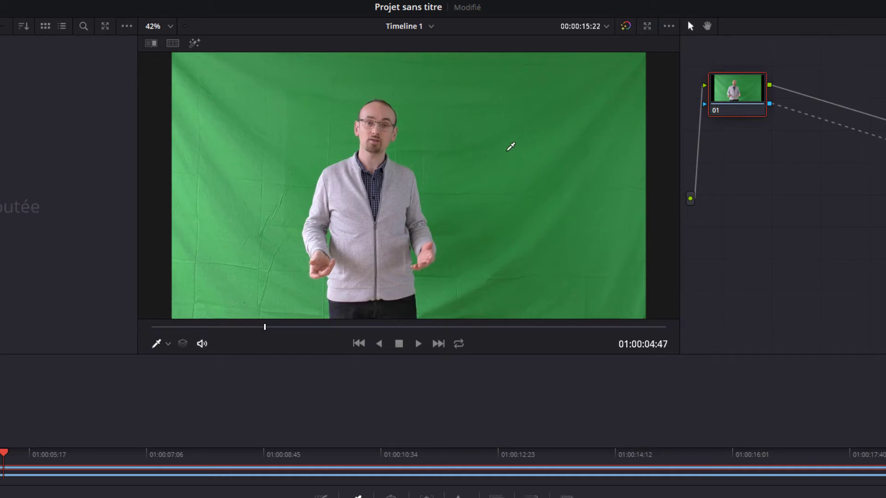
# Step: Key out the green screen with the qualifier eyedropper, adding samples to clear leftover green speckles
pyautogui.click(487, 153)
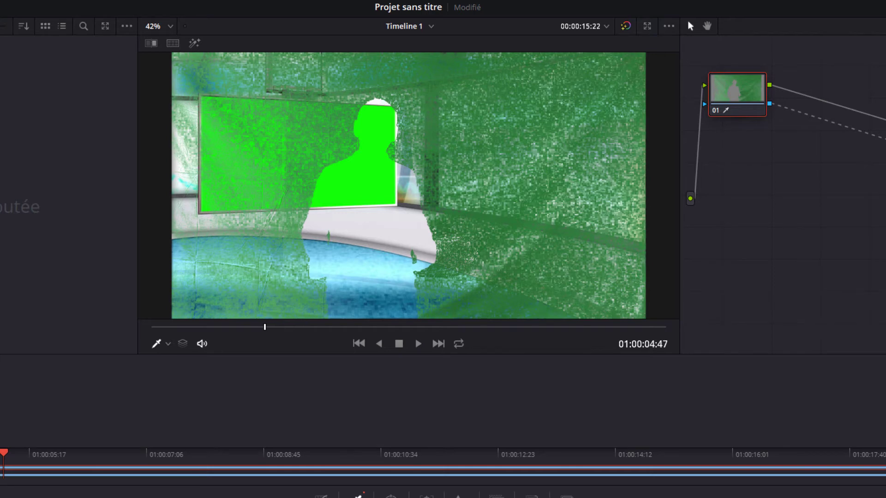
pyautogui.hotkey('ctrl', 'z')
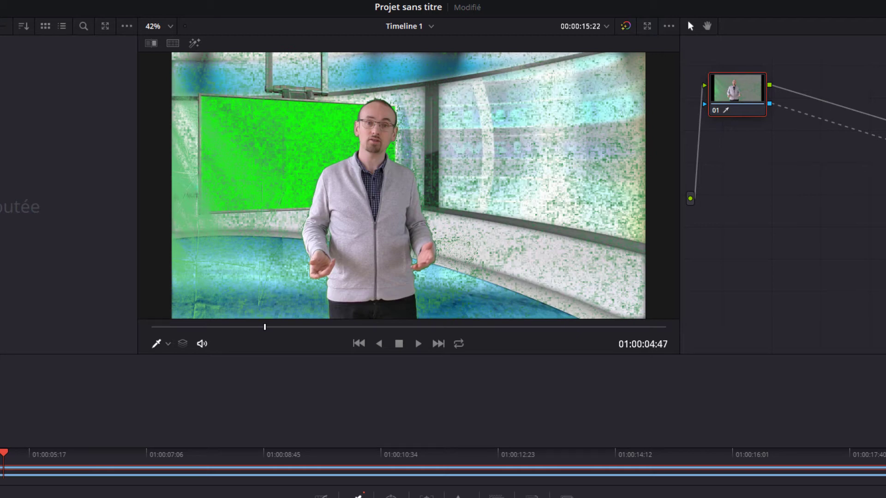
pyautogui.click(502, 167)
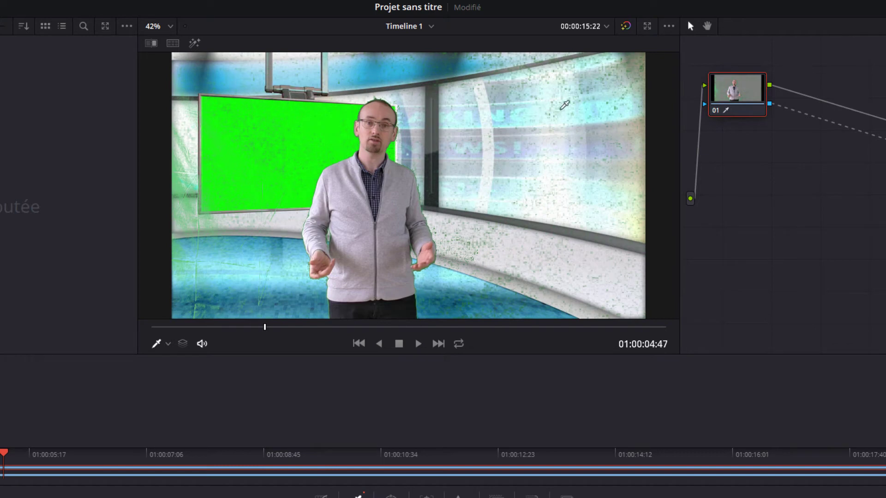
pyautogui.click(639, 72)
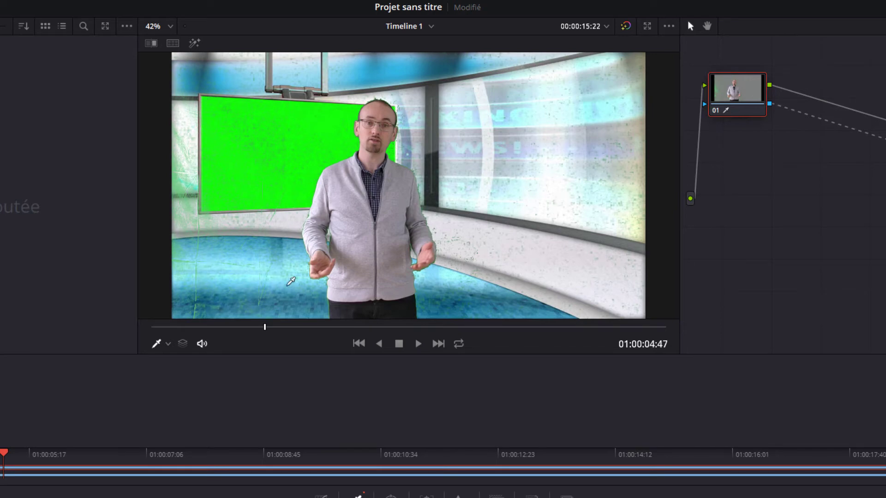
pyautogui.click(201, 253)
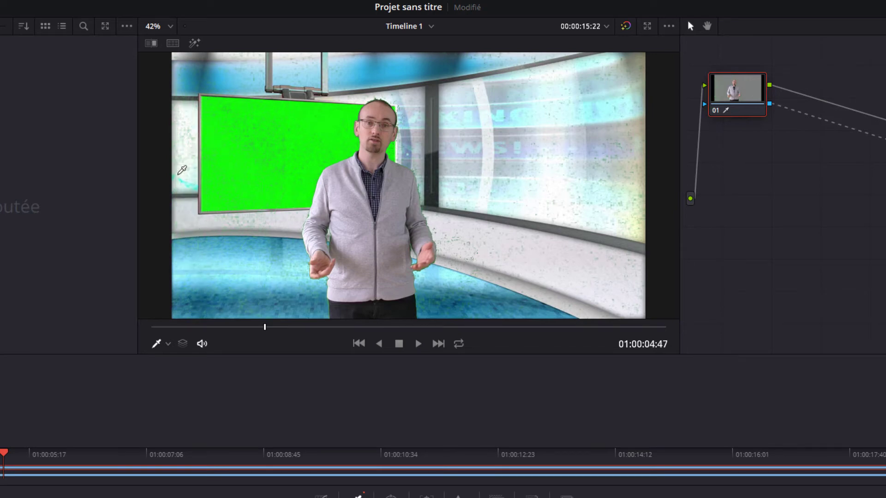
pyautogui.click(256, 142)
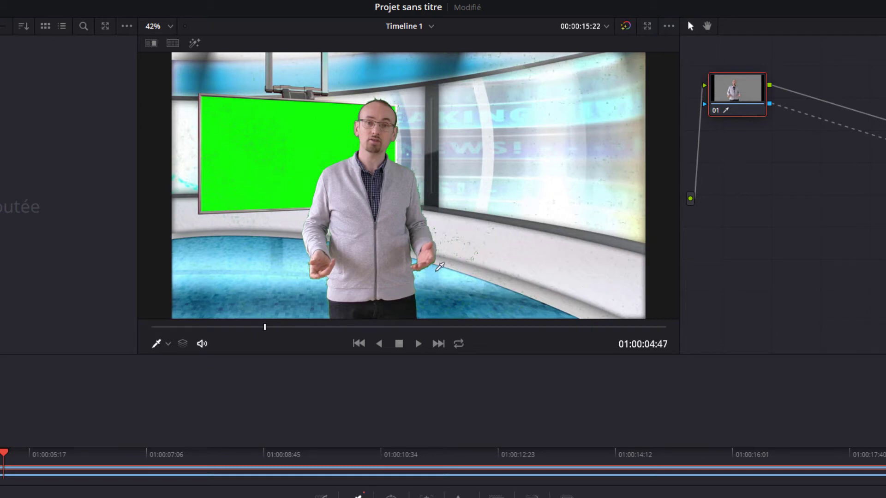
pyautogui.scroll(3, 391, 267)
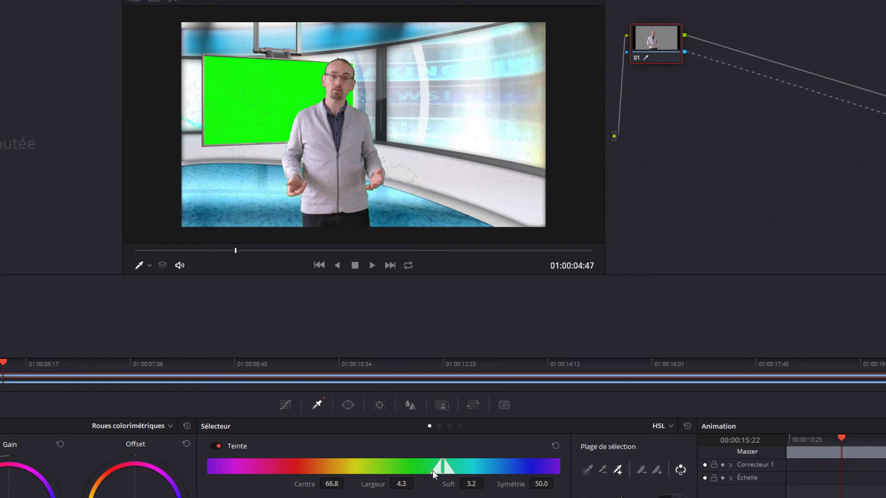
# Step: Set the Teinte qualifier width to 20.5 and the matte noise reduction to 3.2
pyautogui.moveTo(447, 471); pyautogui.dragTo(558, 468)
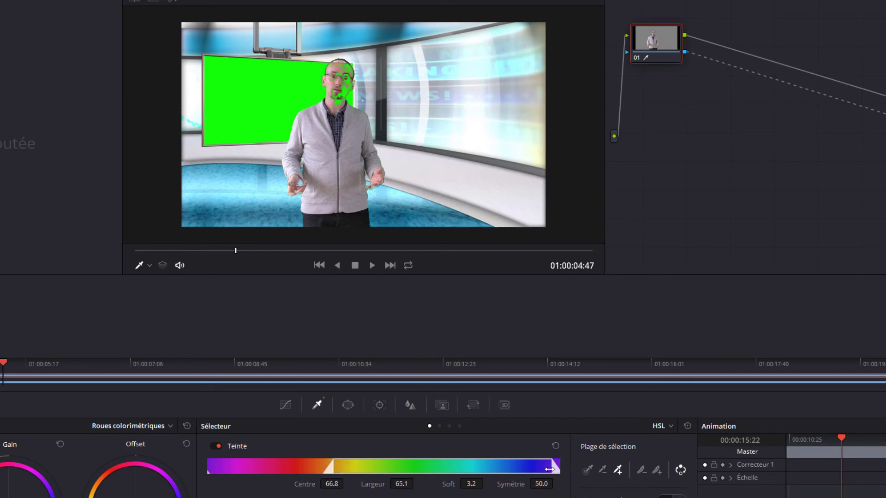
pyautogui.moveTo(558, 469); pyautogui.dragTo(450, 469)
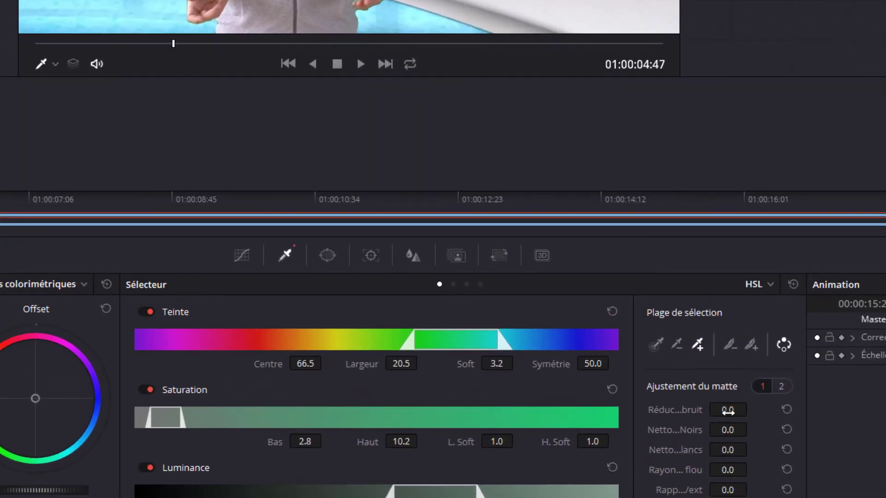
pyautogui.moveTo(728, 411); pyautogui.dragTo(750, 410)
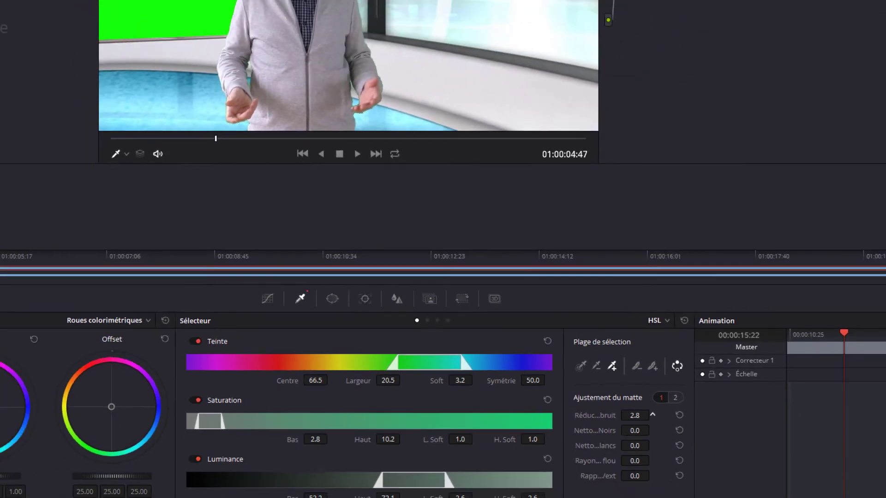
pyautogui.moveTo(653, 414); pyautogui.dragTo(591, 419)
pyautogui.scroll(2, 336, 65)
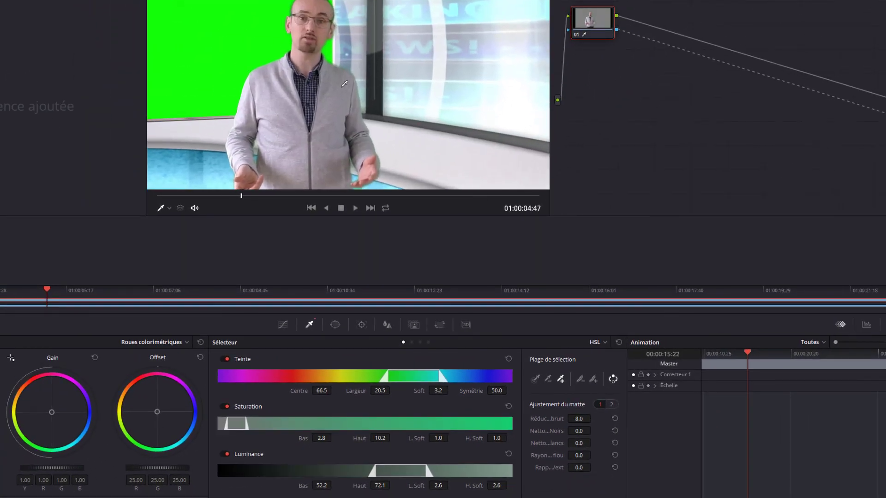
pyautogui.scroll(2, 336, 65)
pyautogui.scroll(3, 336, 65)
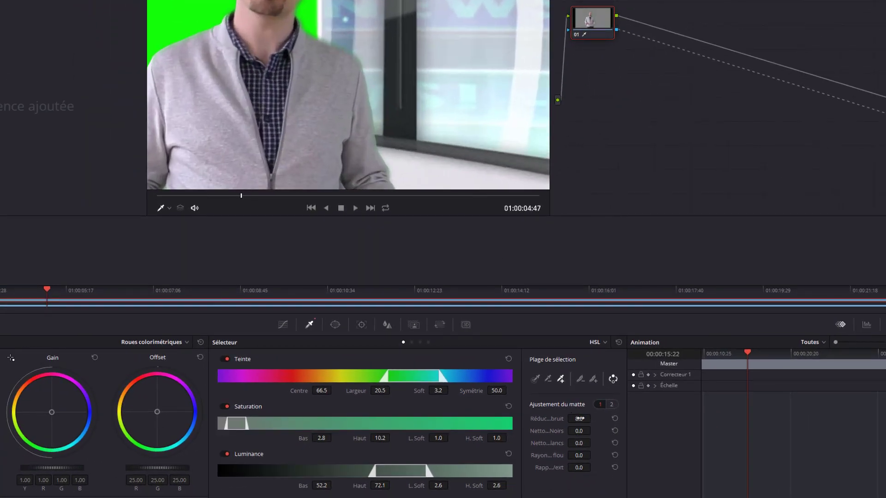
pyautogui.moveTo(593, 418); pyautogui.dragTo(593, 419)
pyautogui.scroll(-3, 371, 87)
pyautogui.scroll(-2, 364, 115)
pyautogui.scroll(-1, 364, 115)
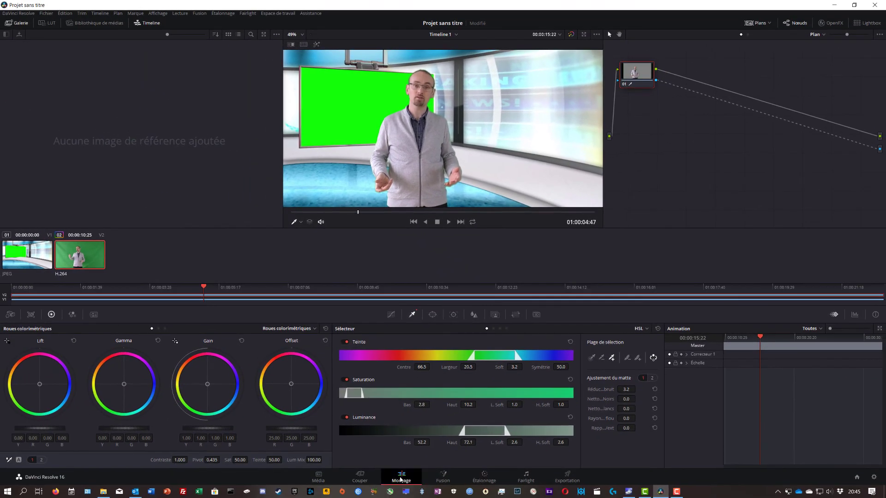
# Step: Play back Timeline 1 on the Montage page to review the keyed presenter over the studio background
pyautogui.click(401, 478)
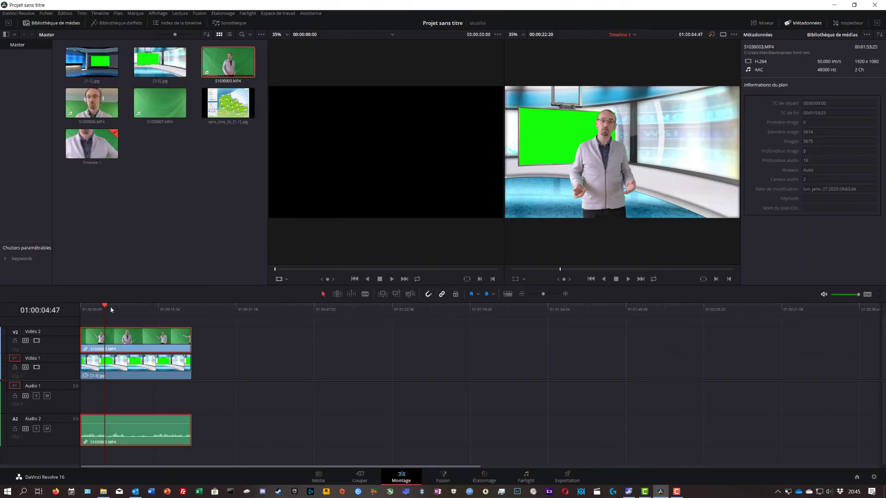
pyautogui.moveTo(111, 308); pyautogui.dragTo(119, 305)
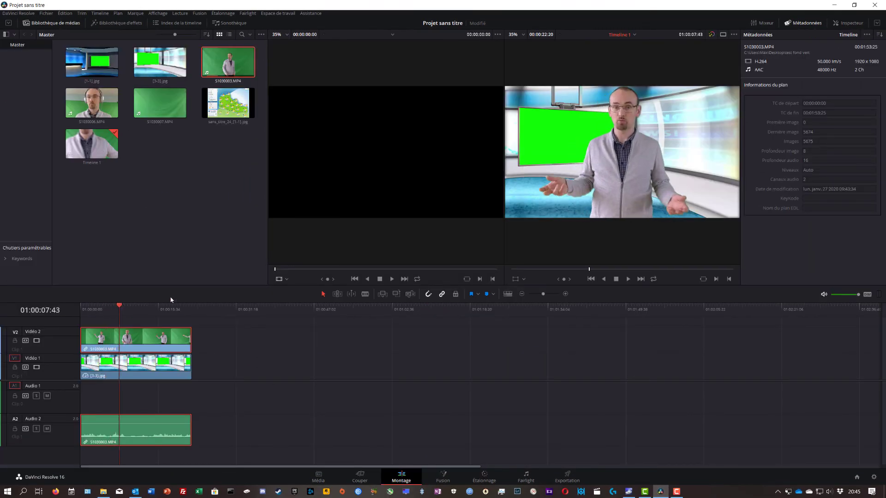
pyautogui.click(617, 280)
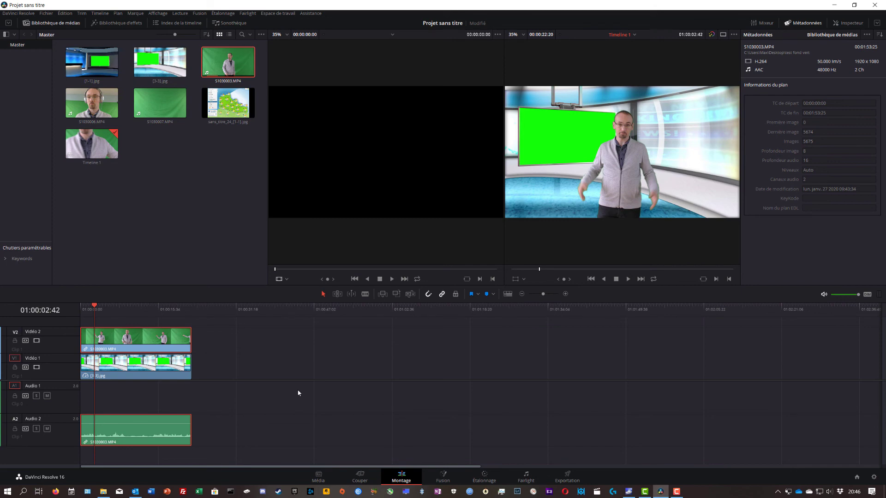
pyautogui.click(487, 476)
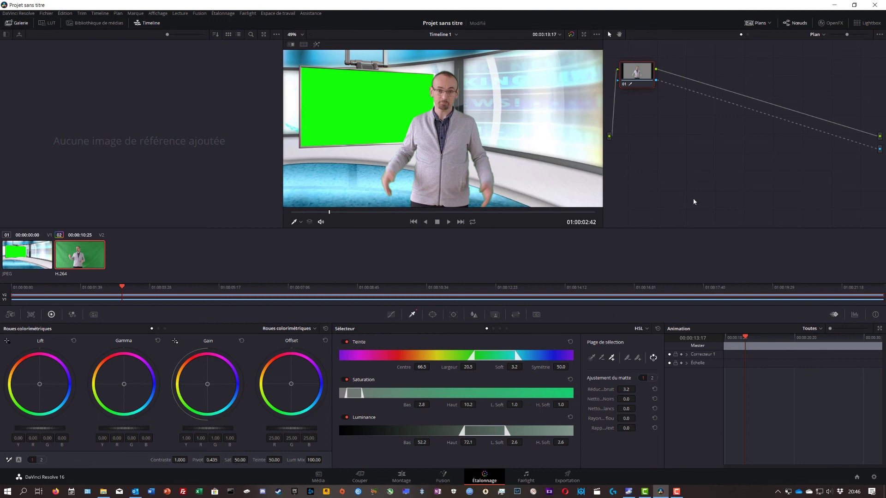
pyautogui.click(400, 475)
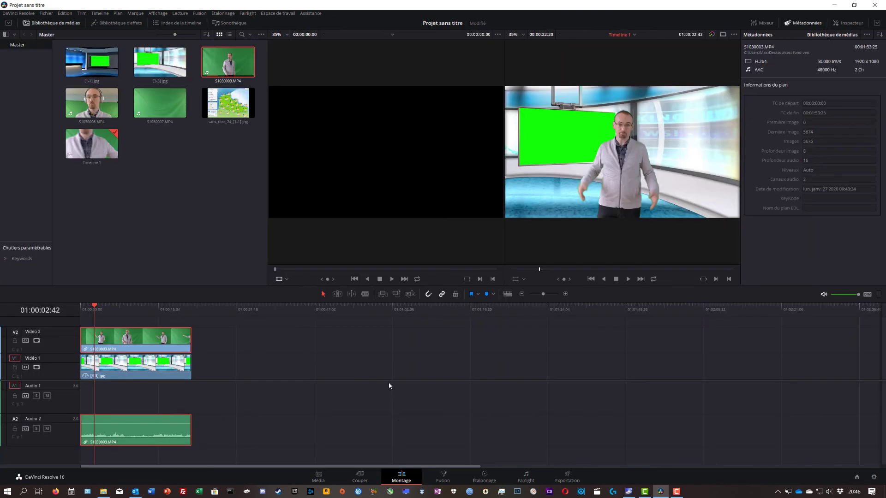